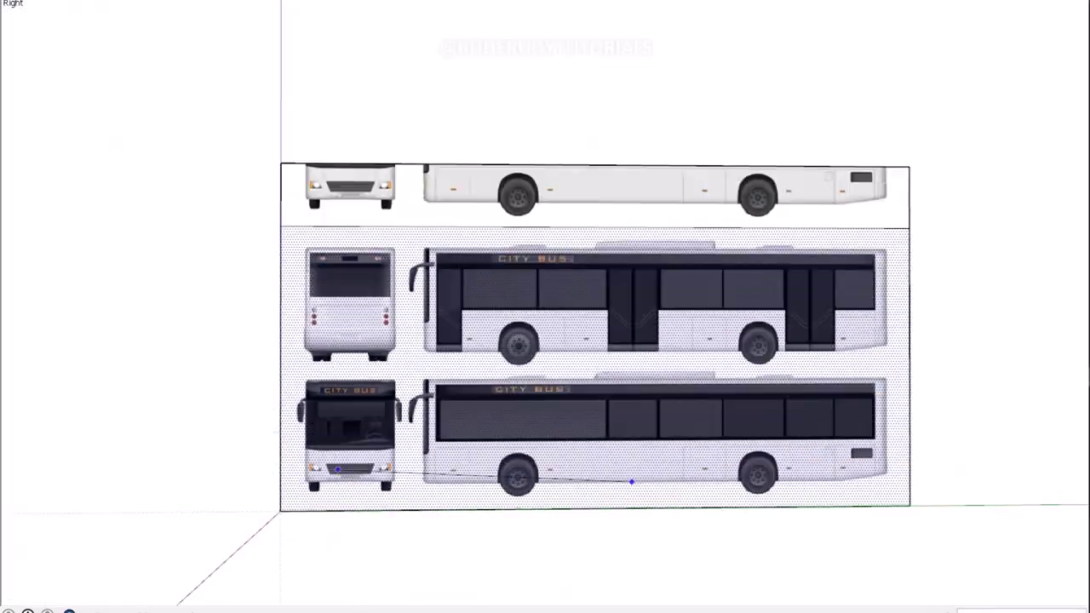
Pan and zoom across the reference images to bring the rear of the side view into view.
scroll(350, 364, up, 5)
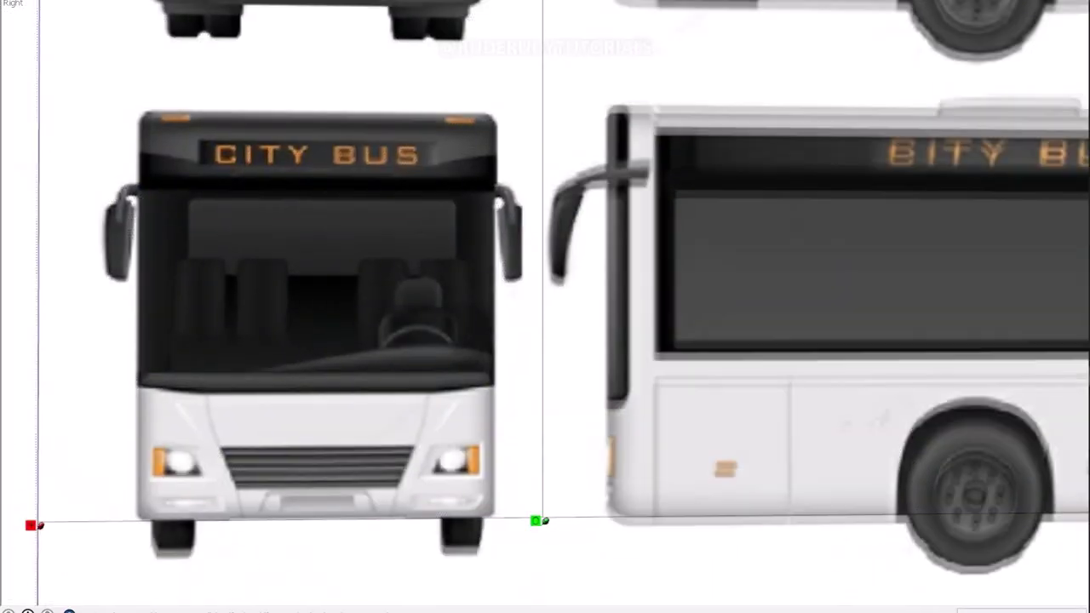
drag(539, 523, 444, 524)
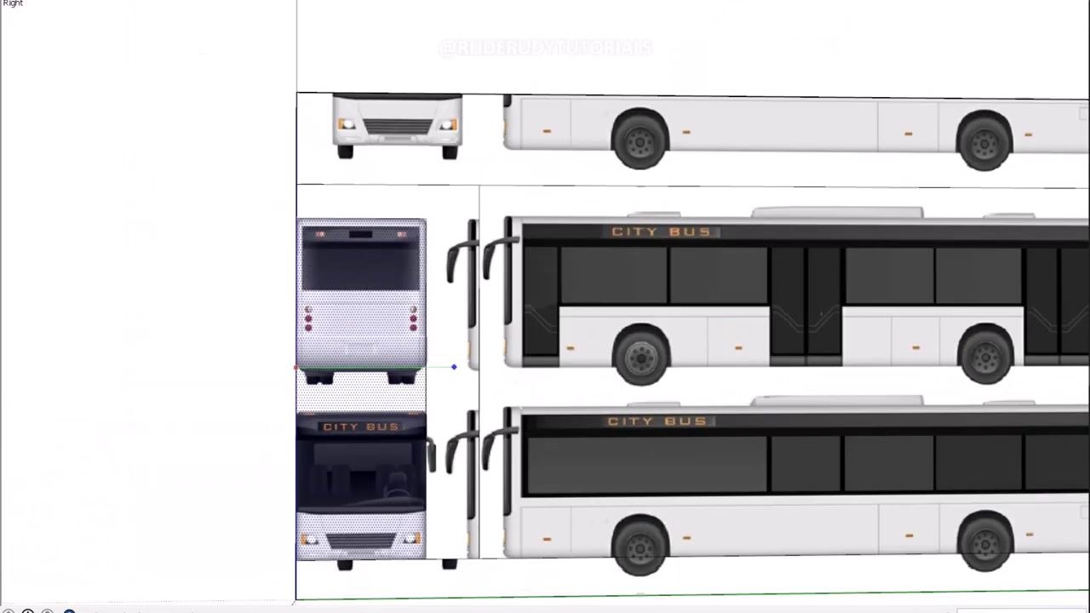
scroll(200, 265, up, 2)
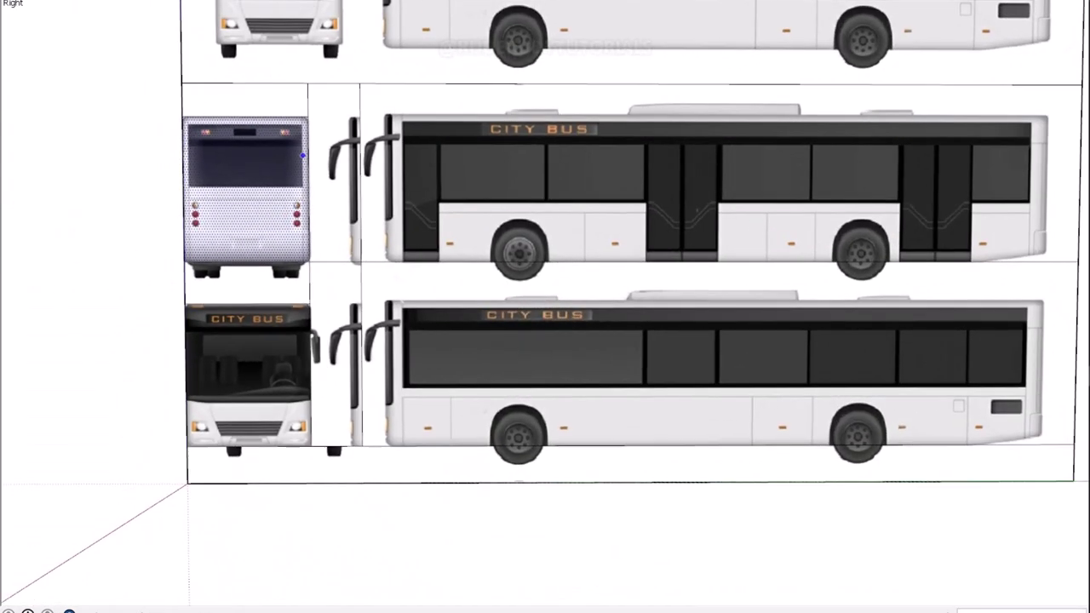
scroll(311, 274, down, 5)
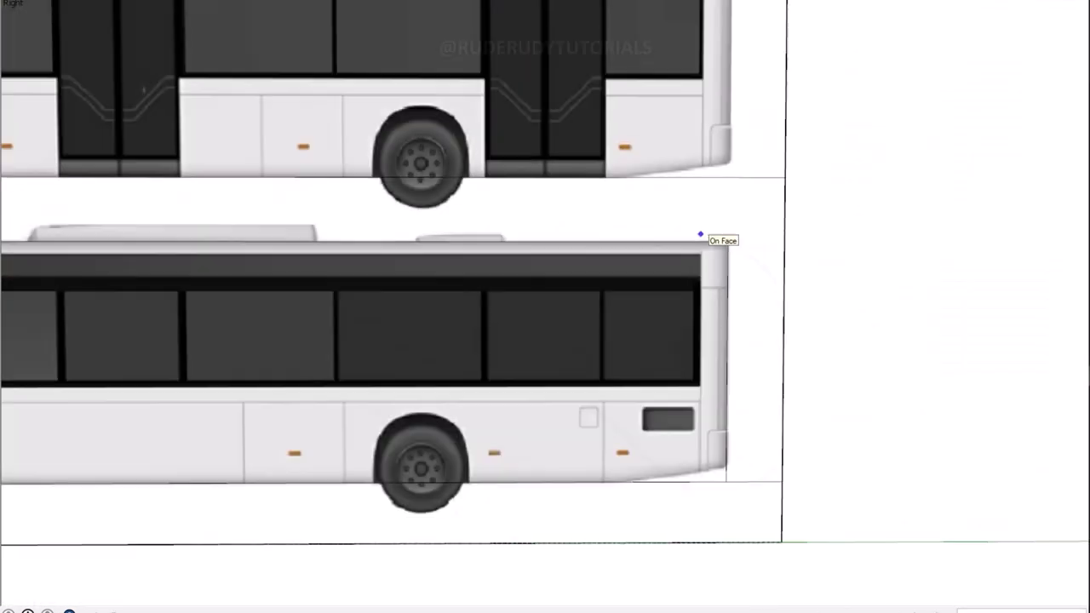
middle_drag(701, 236, 673, 256)
scroll(660, 424, up, 5)
scroll(655, 420, up, 3)
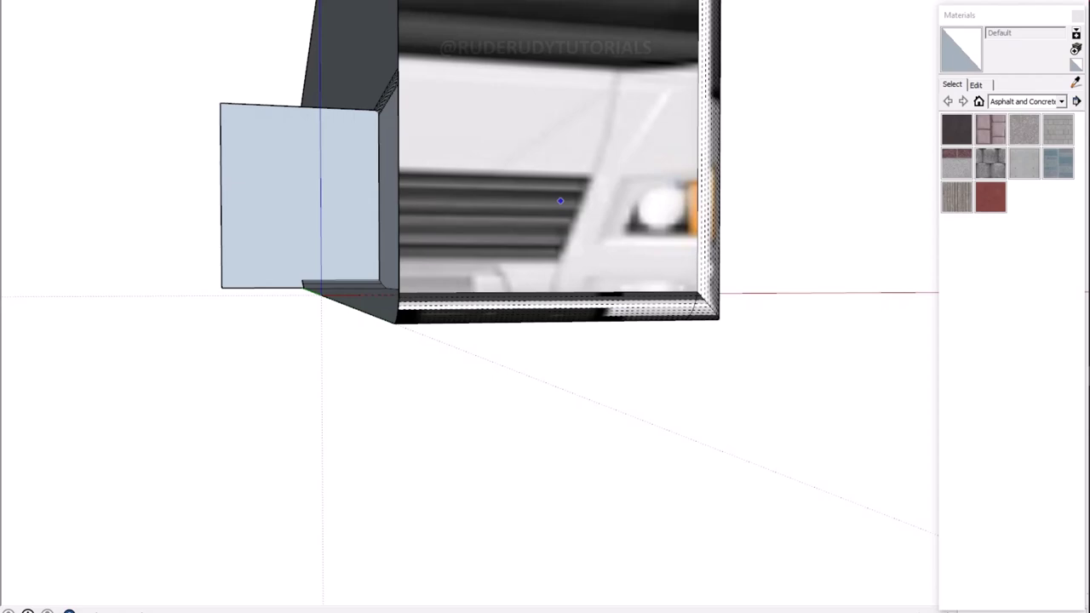
Orbit underneath the box and zoom in on its lower edge.
middle_drag(559, 201, 267, 57)
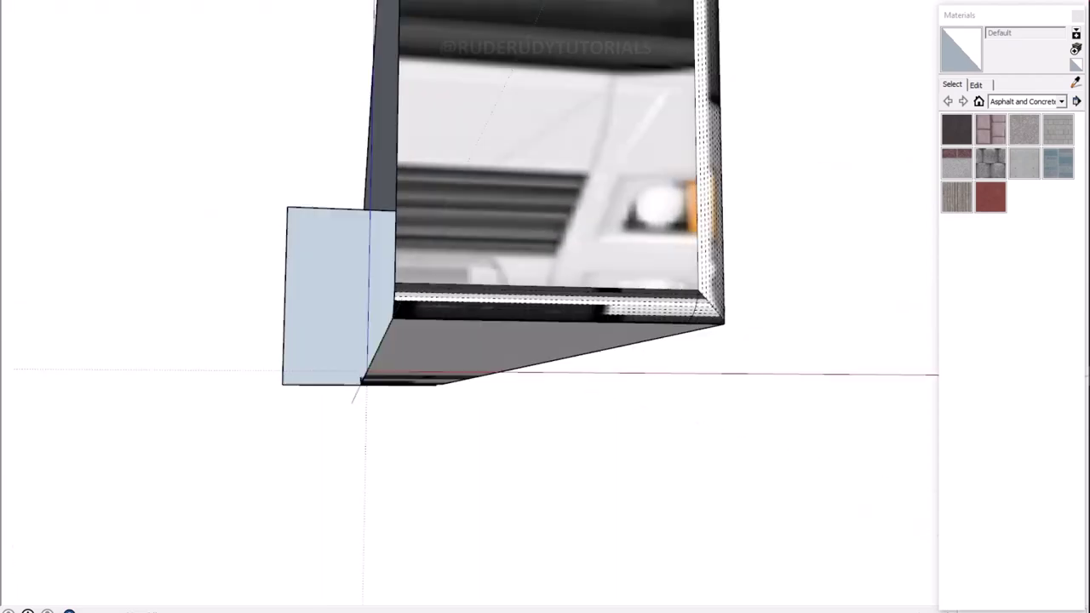
scroll(530, 260, up, 5)
scroll(457, 266, up, 3)
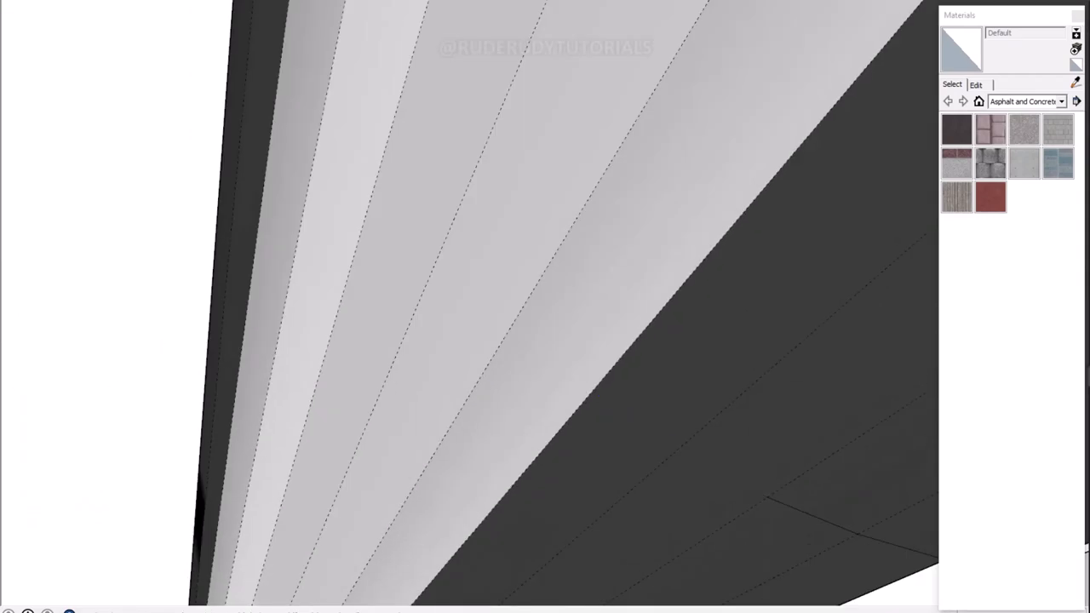
scroll(458, 266, up, 3)
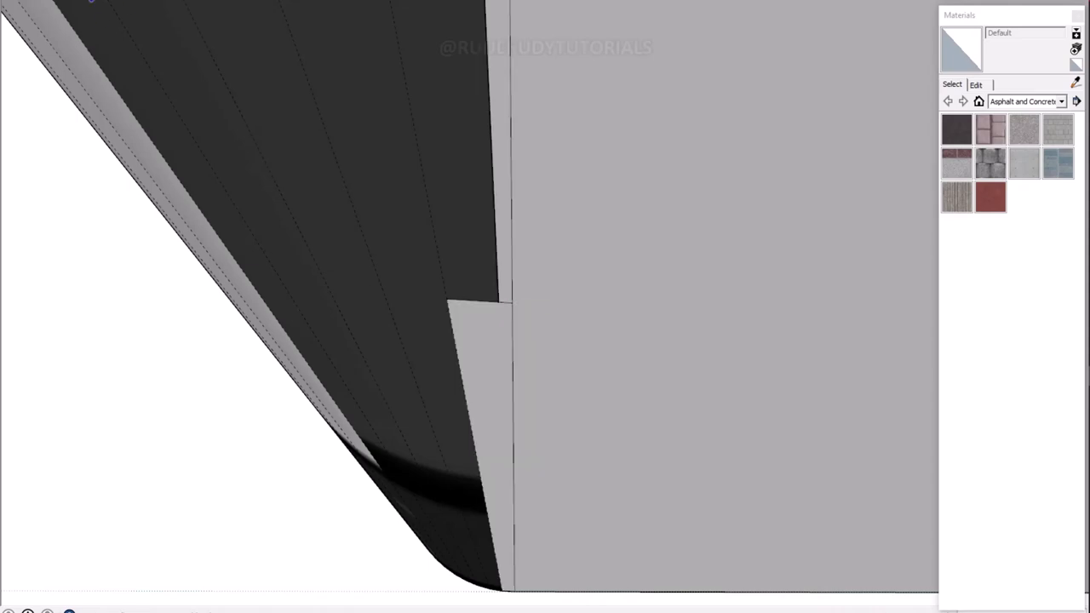
scroll(468, 303, up, 3)
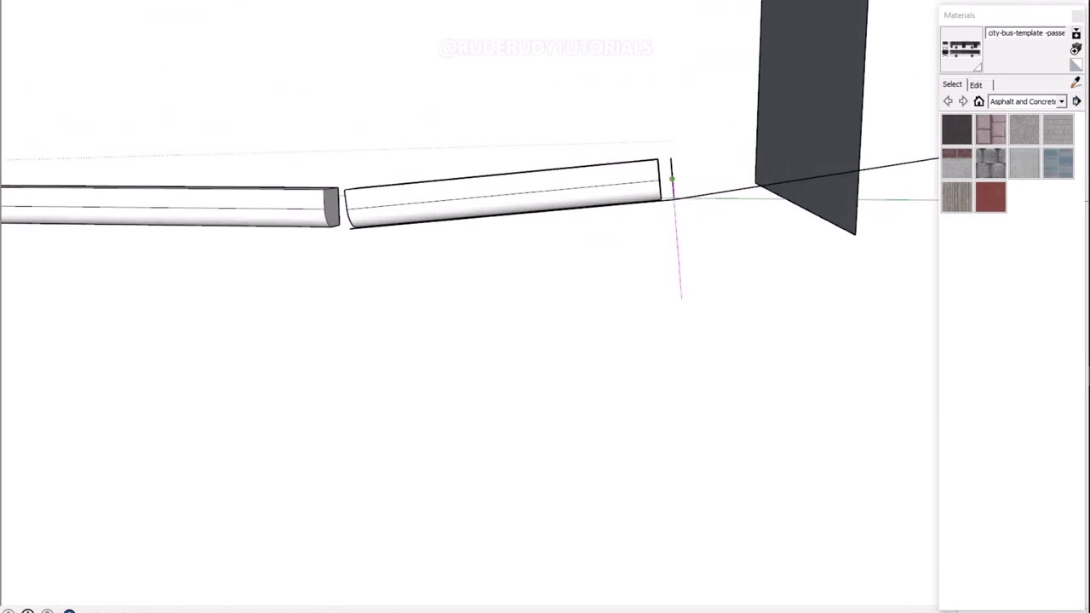
Bring up context actions for the strip's end face, an edge, the bus geometry and the triangulated panel.
right_click(672, 179)
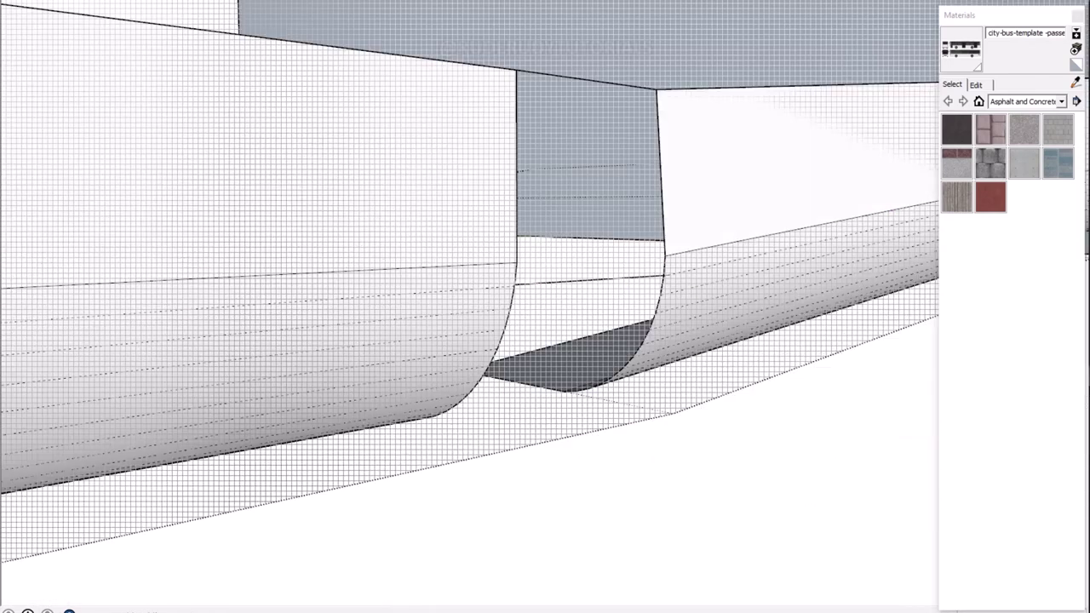
right_click(609, 279)
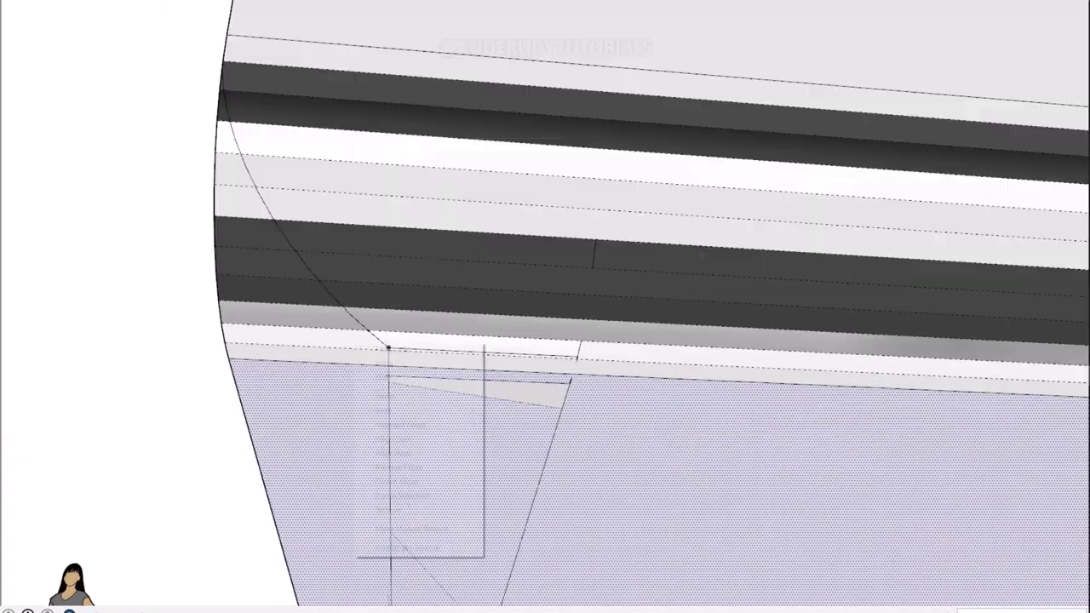
right_click(188, 286)
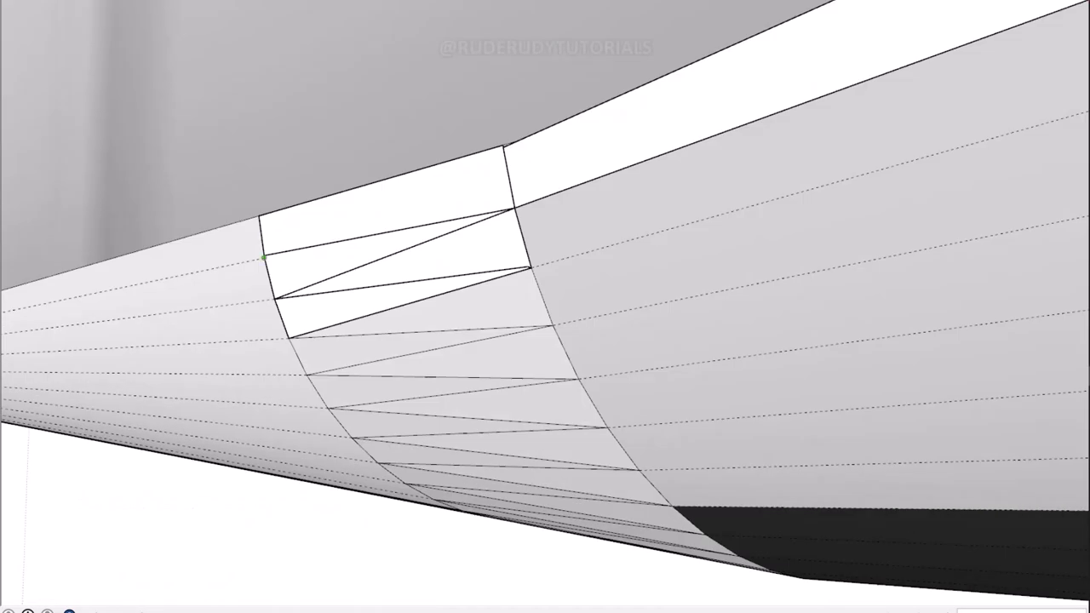
right_click(534, 150)
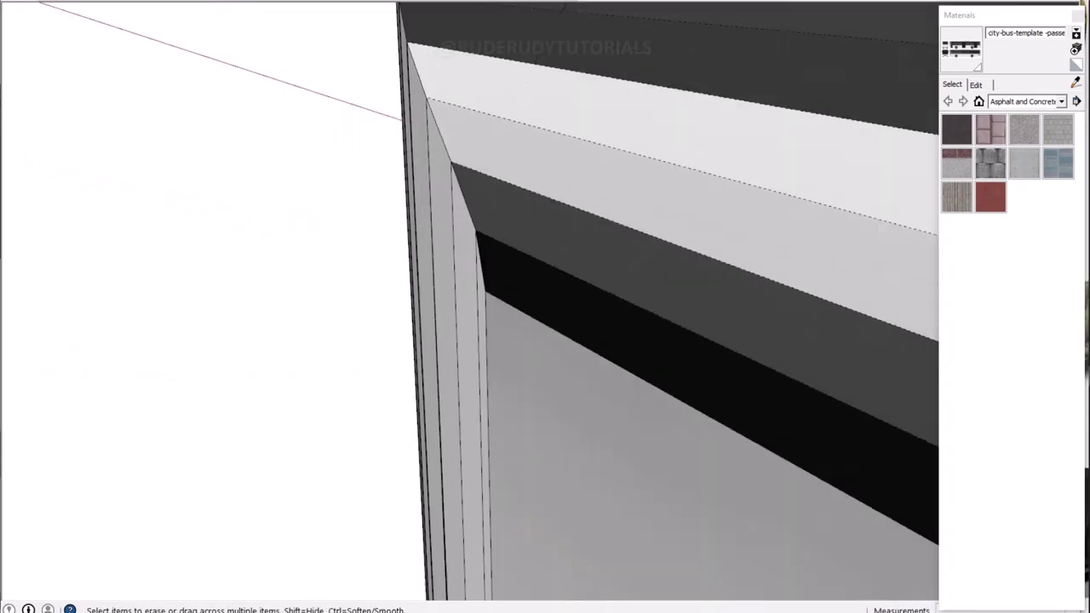
Switch to the Eraser to remove stray edges at the bus corner.
key(e)
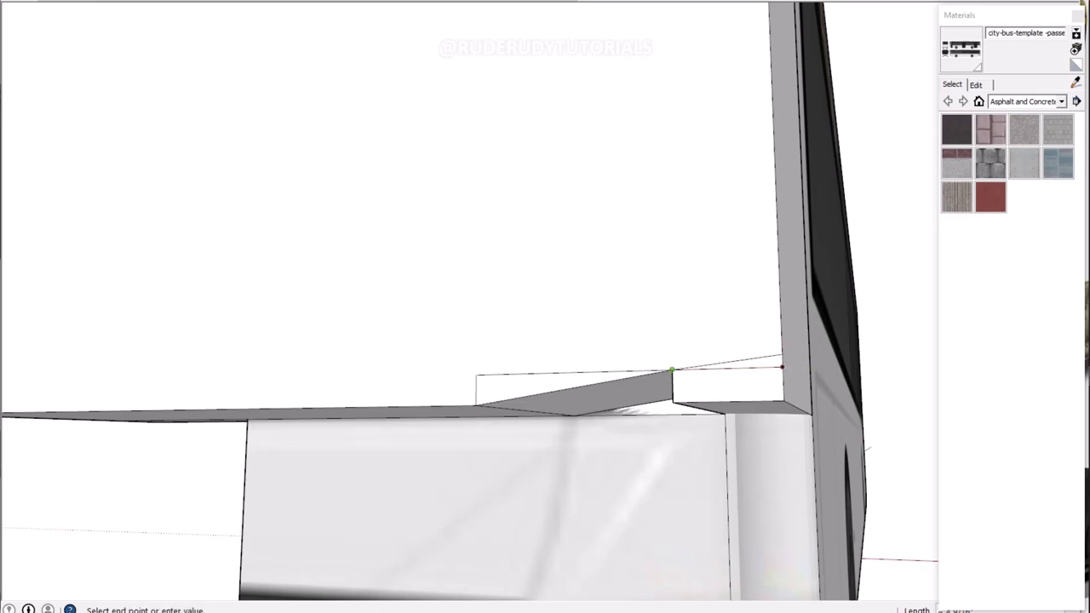
Orbit to view the bus front and side together.
middle_drag(782, 368, 701, 388)
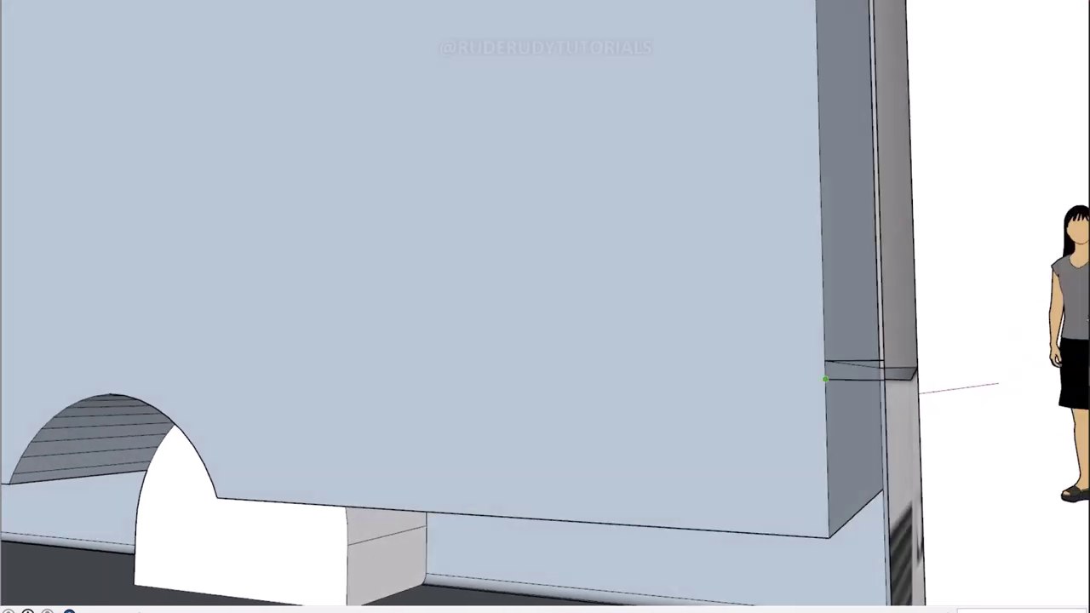
Orbit around the side wall panel, closing in on the corner post's base.
middle_drag(826, 379, 852, 359)
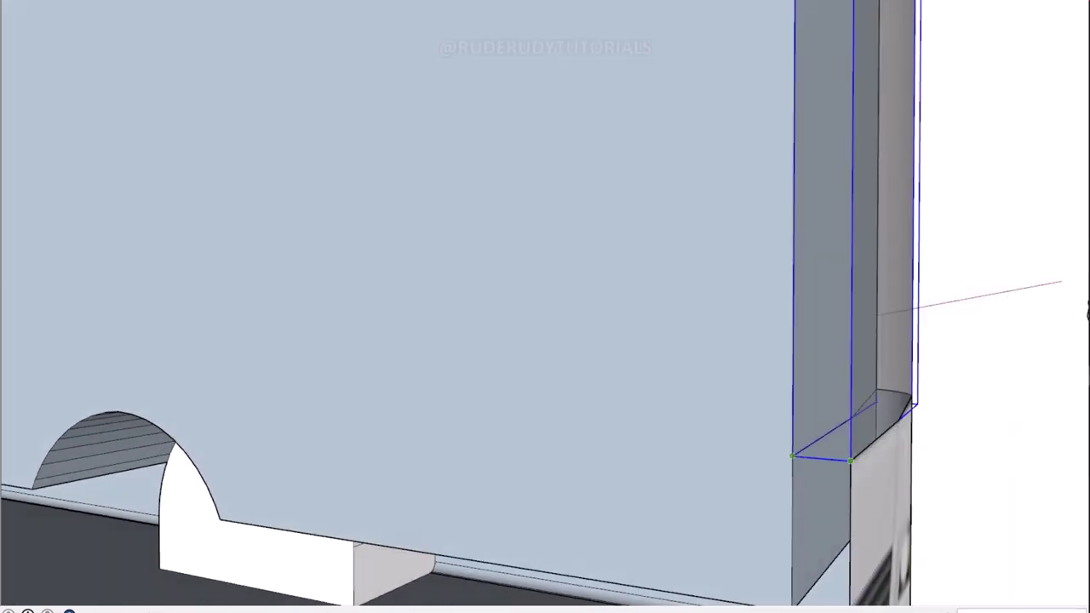
mouse_move(951, 335)
middle_down()
mouse_move(853, 422)
mouse_move(574, 332)
middle_up()
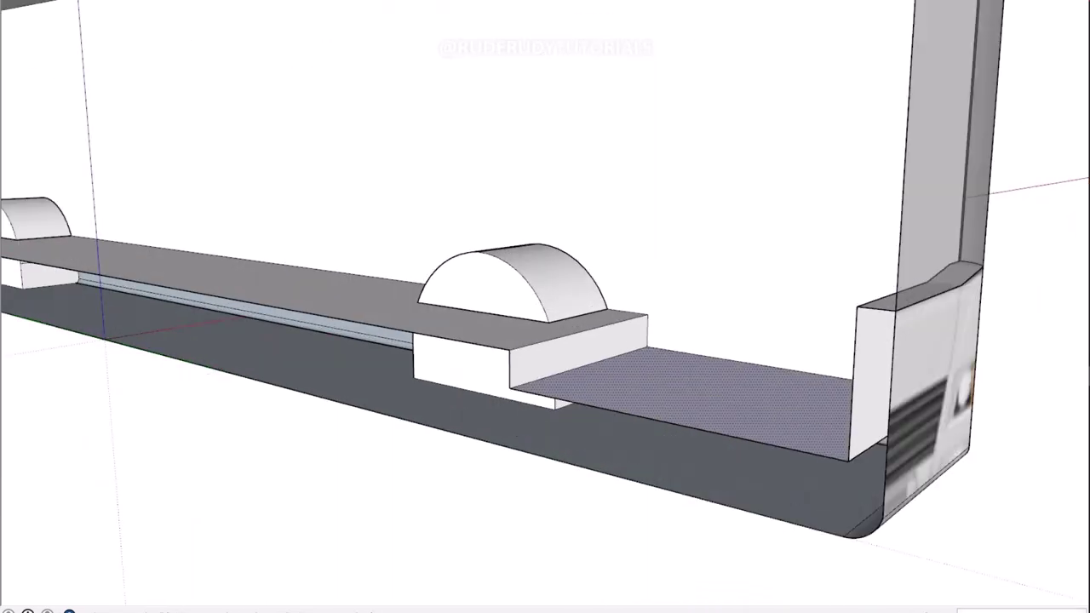
Zoom out and bring up selection options for the bus geometry.
scroll(545, 307, down, 5)
right_click(515, 222)
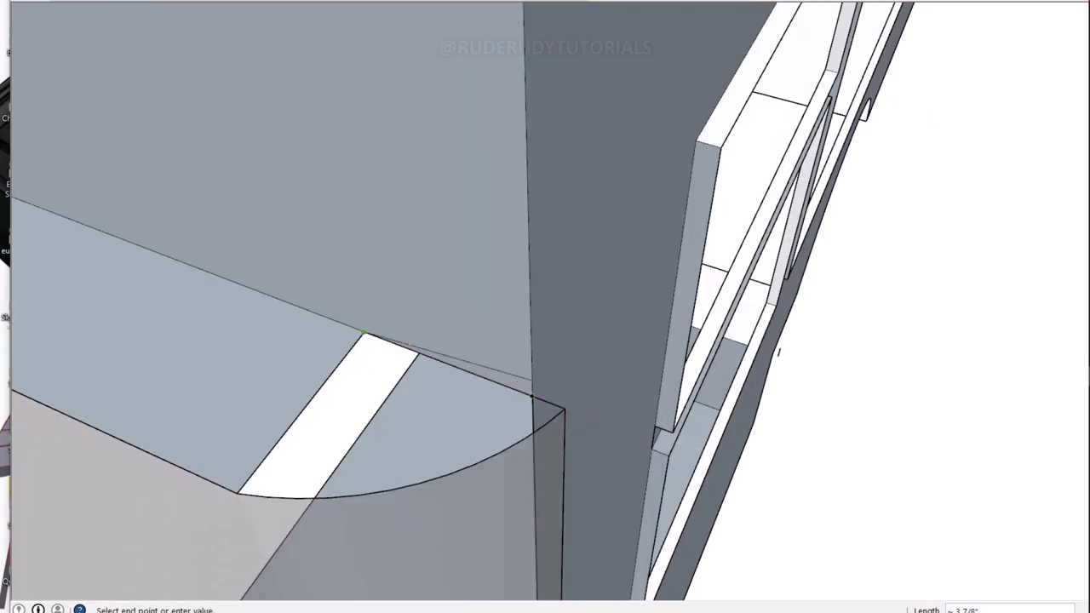
Finish the edge at the base of the corner post.
click(533, 380)
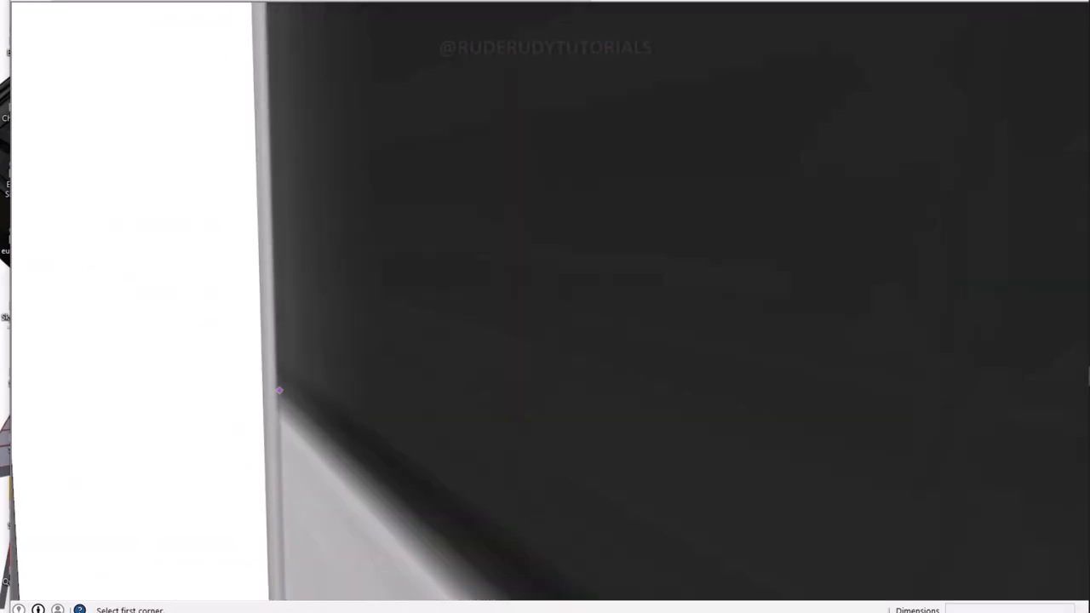
Orbit out and up until the entire bus model is visible.
middle_drag(288, 246, 546, 255)
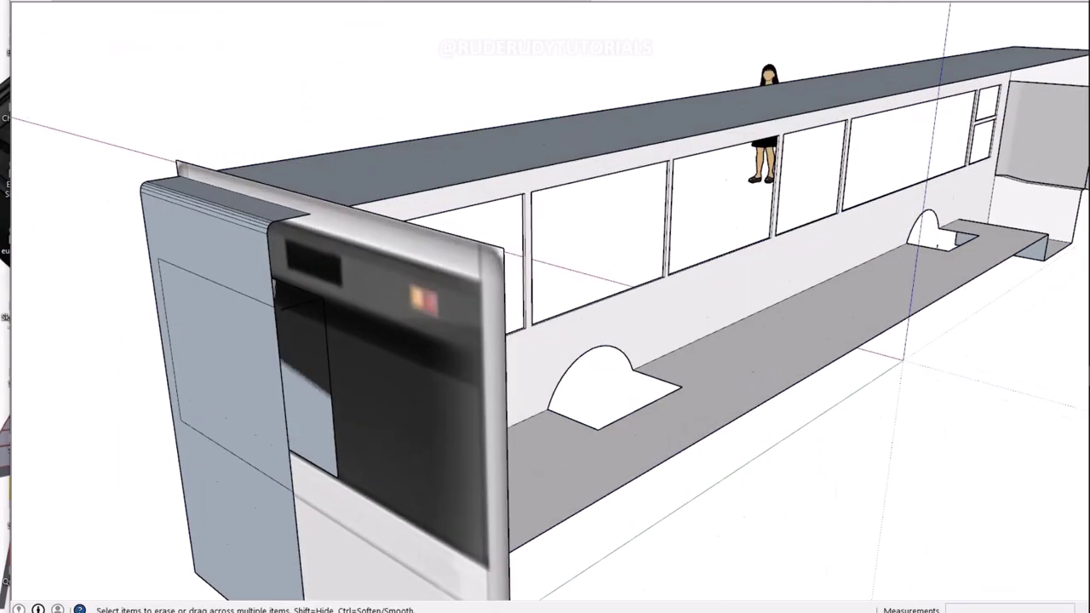
Move in close to the bus front and bring up options for the front panel group.
middle_drag(545, 256, 477, 264)
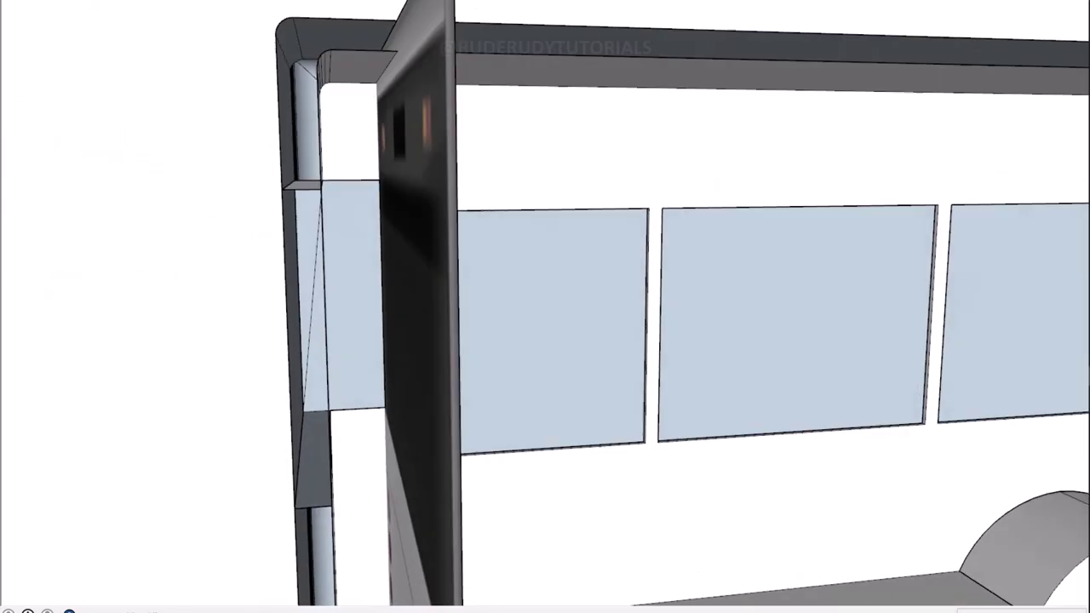
right_click(381, 252)
right_click(420, 279)
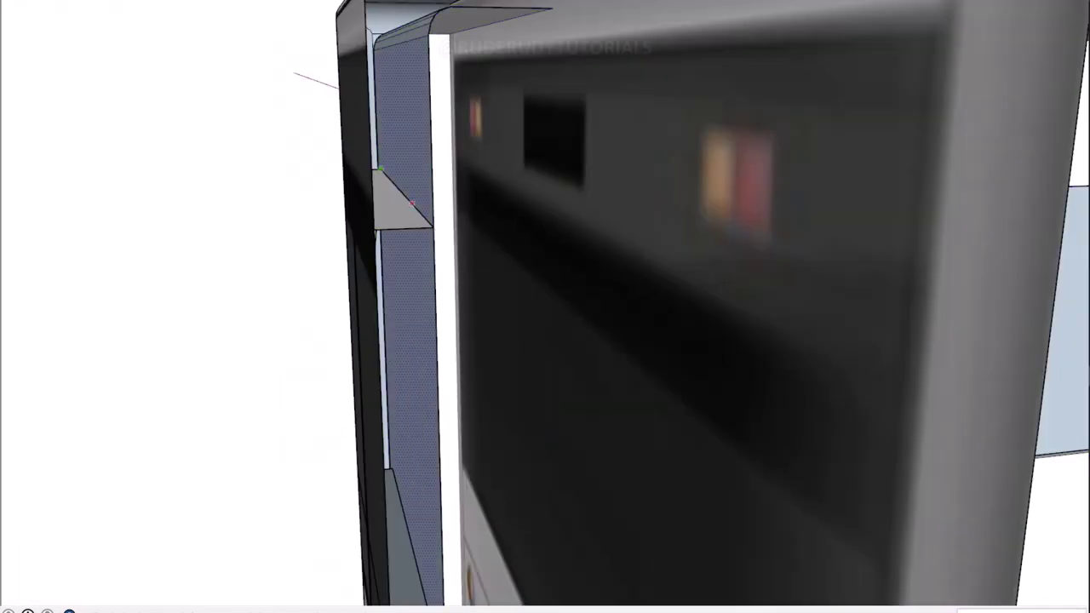